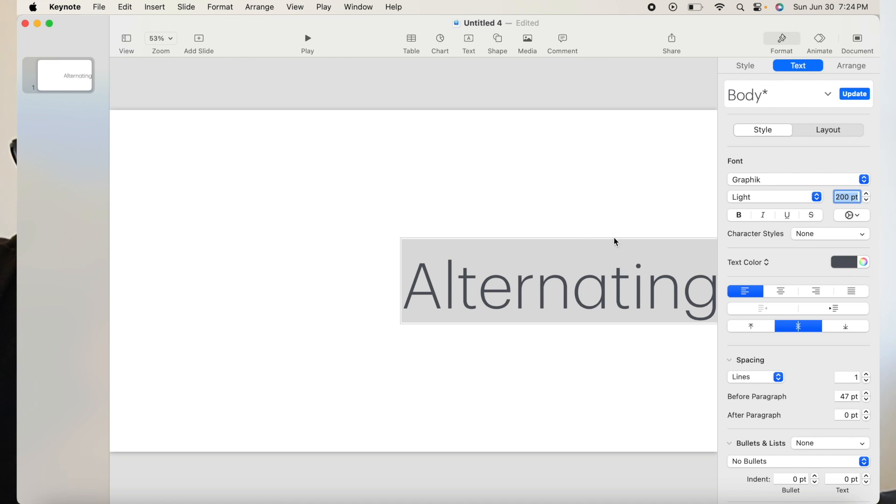
Step: Move the "Alternating" text box to the upper middle of the slide
click(562, 266)
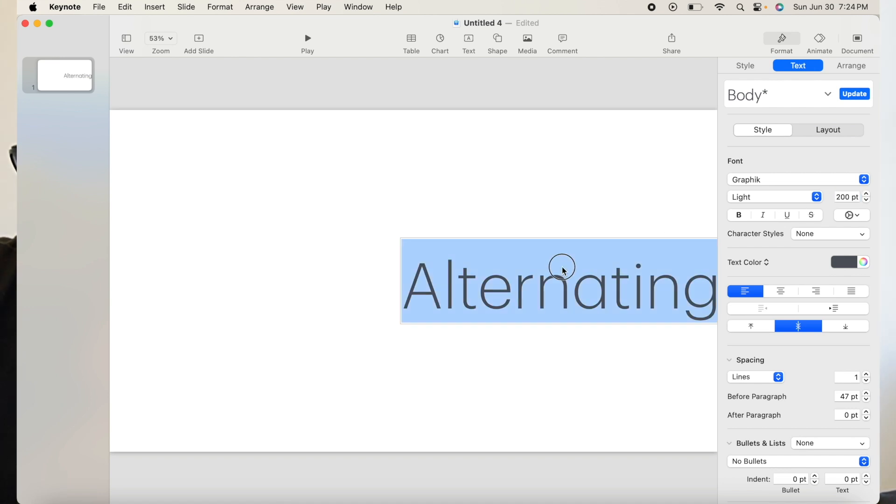
click(581, 220)
click(578, 263)
drag(568, 287, 418, 183)
Step: Set the "Alternating" text to the Impact font and colour it Red from the Apple palette
double_click(417, 181)
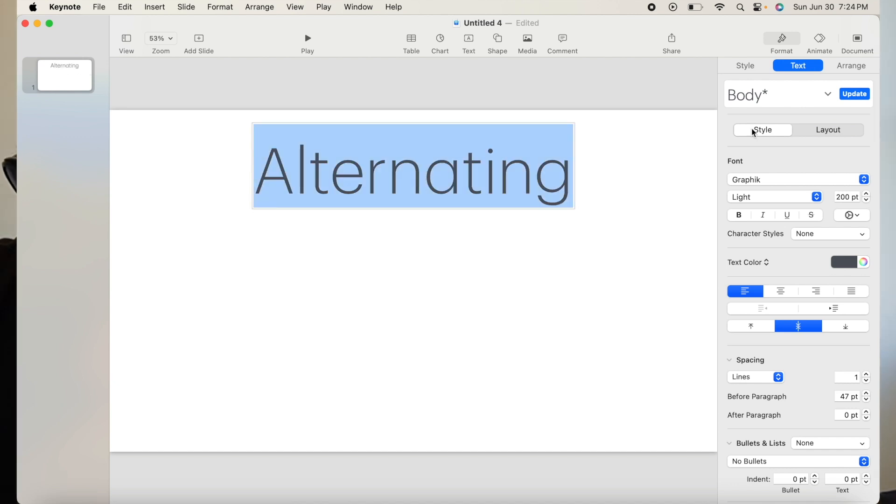
click(864, 180)
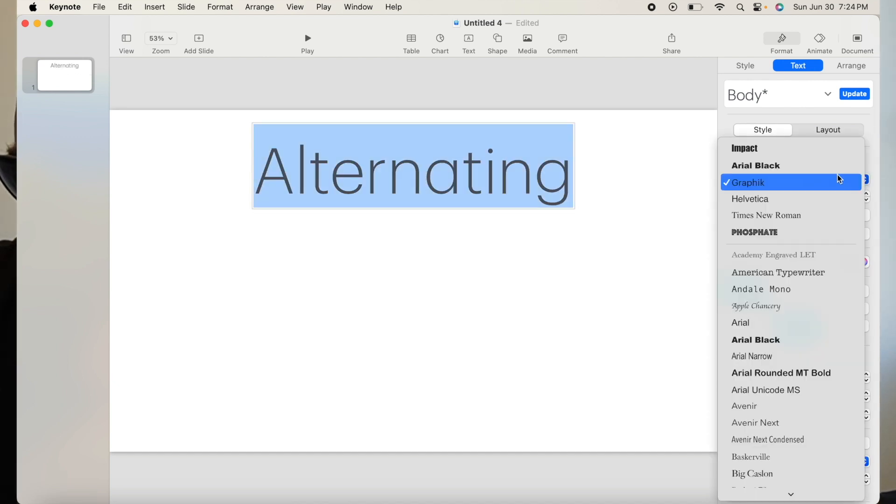
click(801, 148)
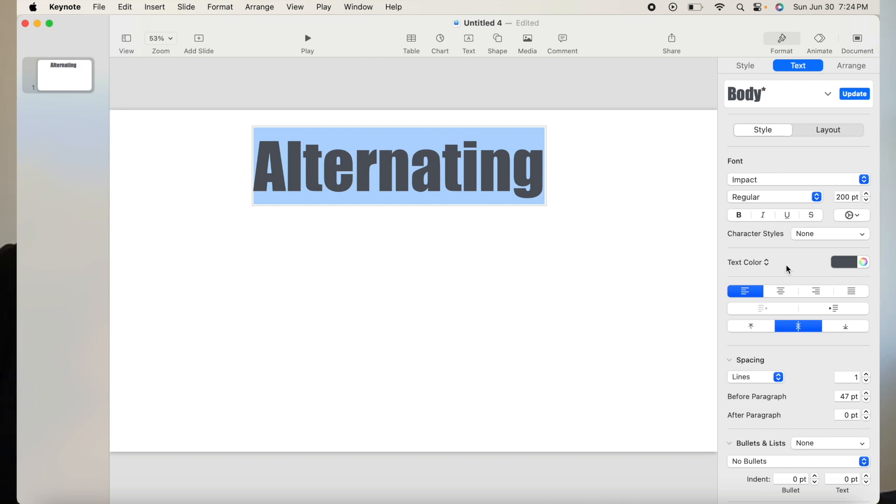
click(864, 262)
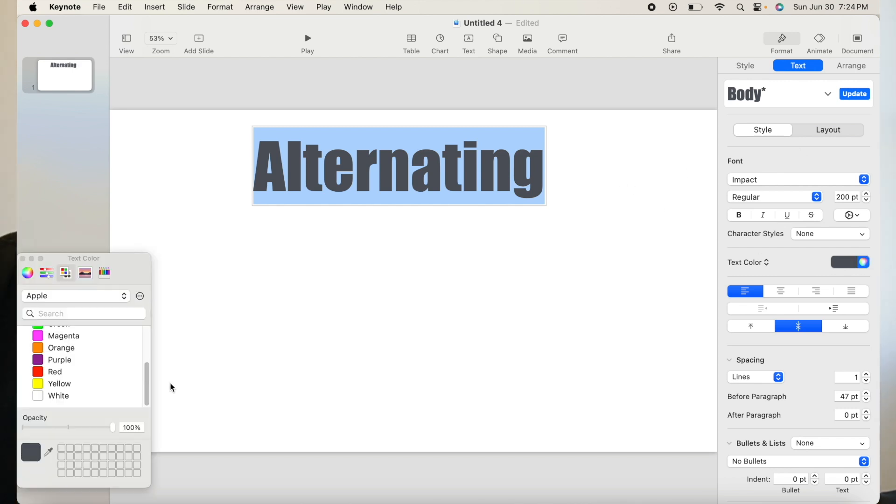
click(41, 374)
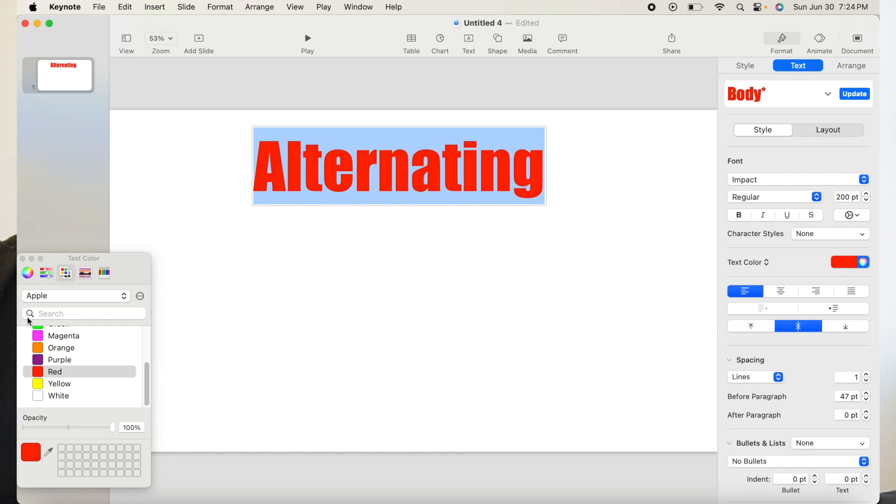
click(23, 259)
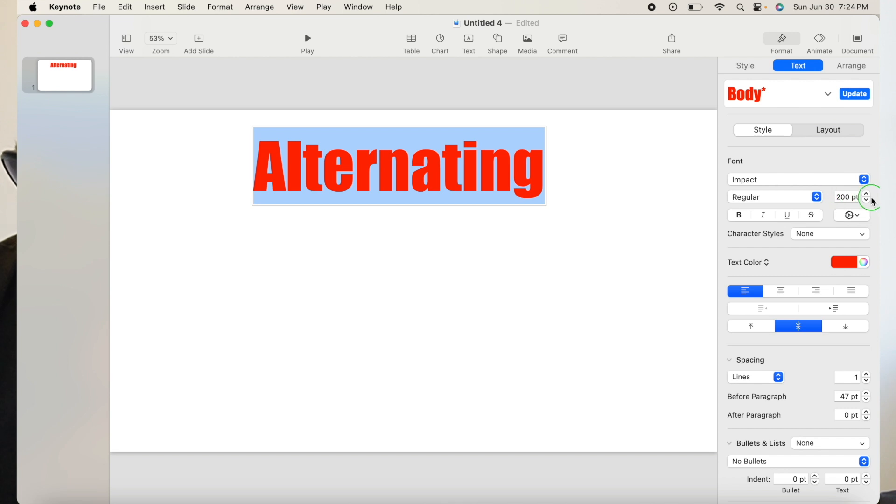
Step: Add a 5 pt Yellow outline to the "Alternating" text
click(859, 216)
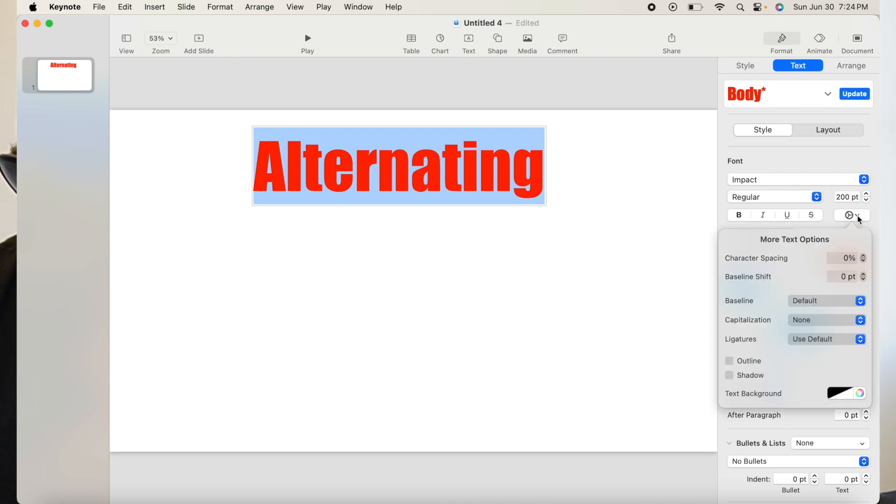
click(731, 361)
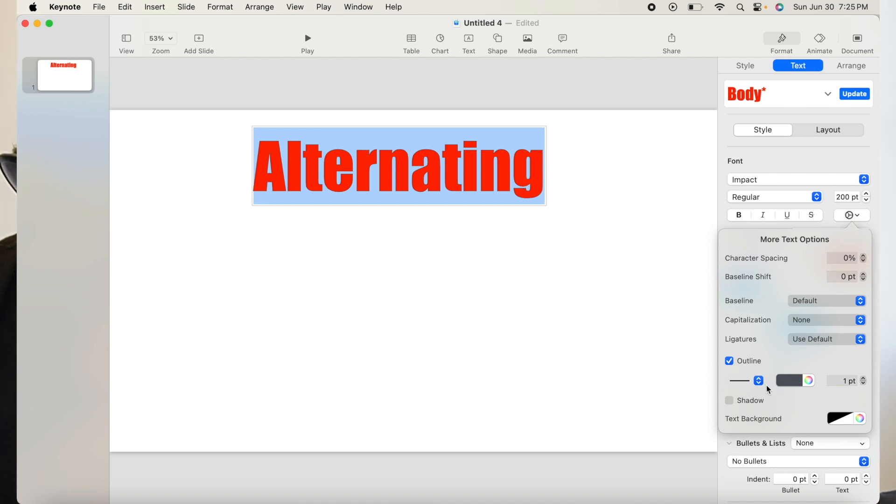
click(808, 382)
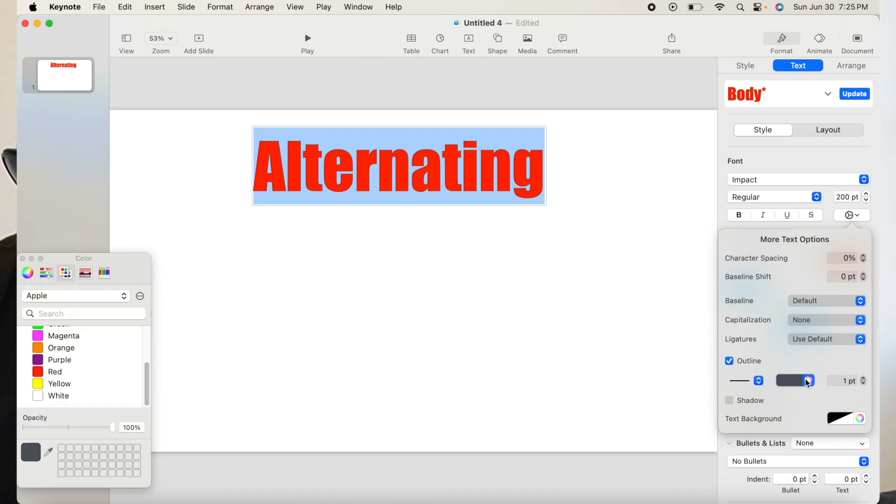
click(71, 385)
click(863, 378)
click(864, 379)
click(864, 378)
click(864, 379)
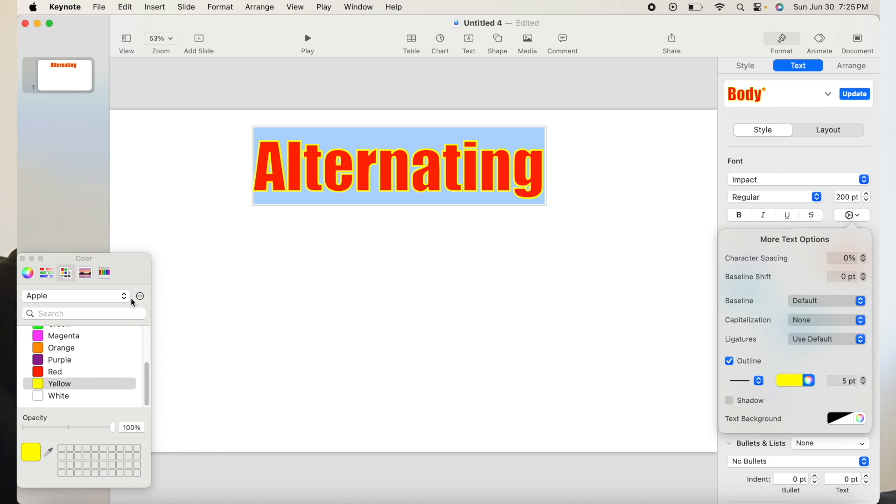
click(22, 259)
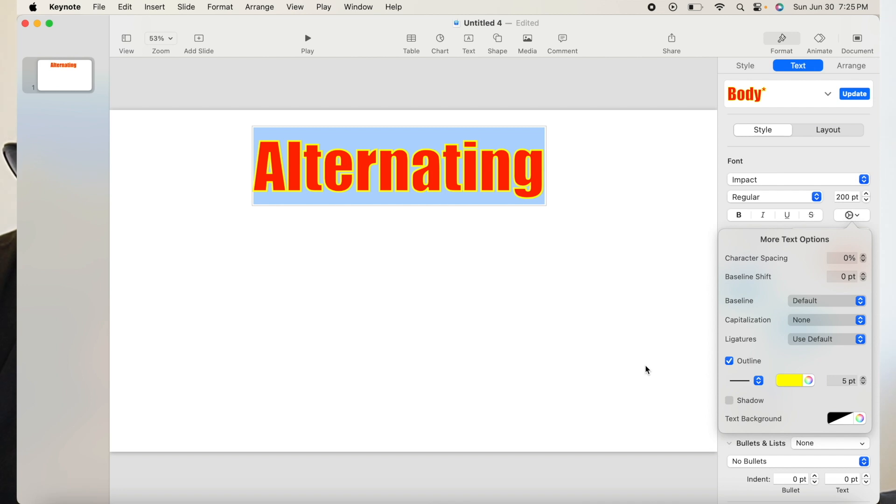
Step: Set the slide background to No Fill
click(641, 83)
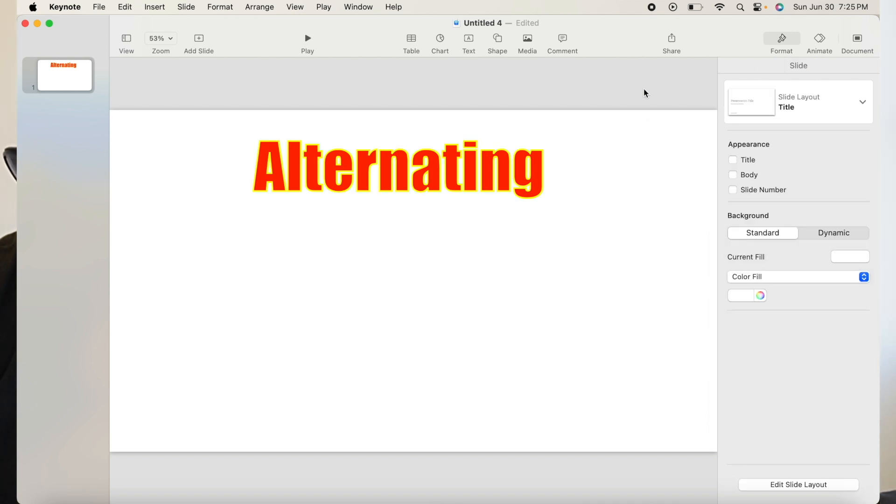
click(864, 278)
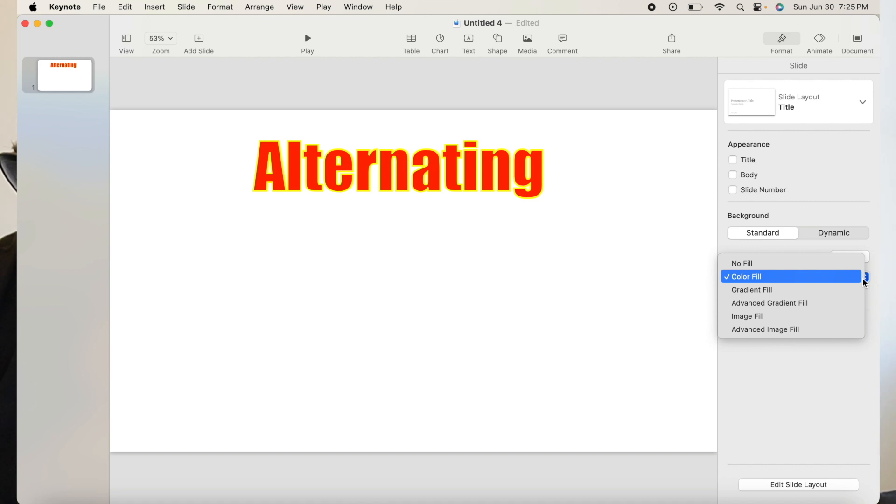
click(813, 263)
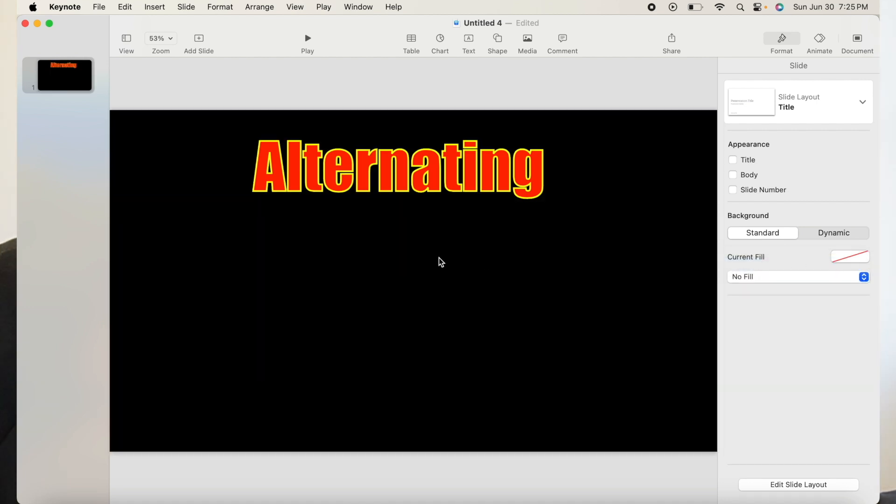
Step: Export the slide as a PNG image with a transparent background, named "Alternating image", to the iCloud Desktop
click(99, 7)
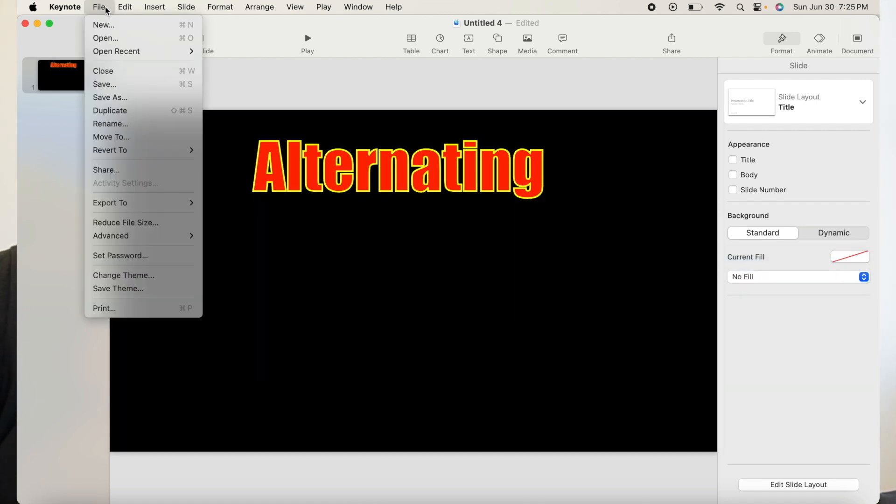
mouse_move(145, 203)
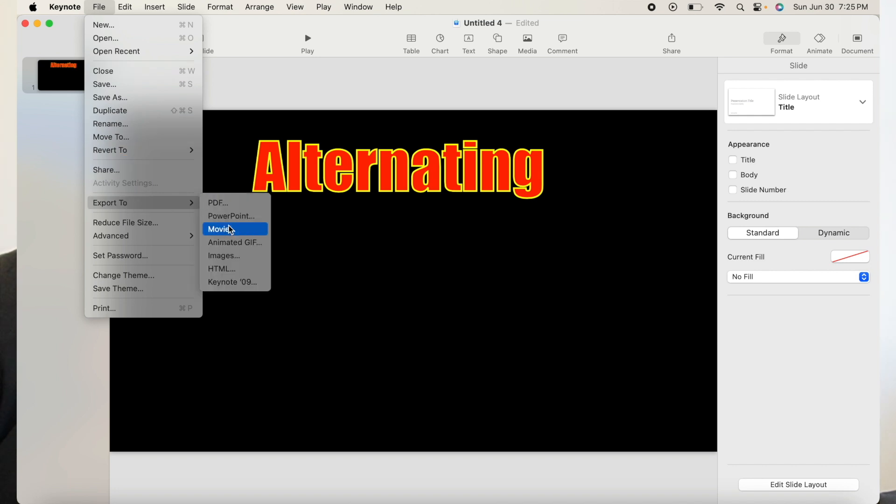
click(233, 255)
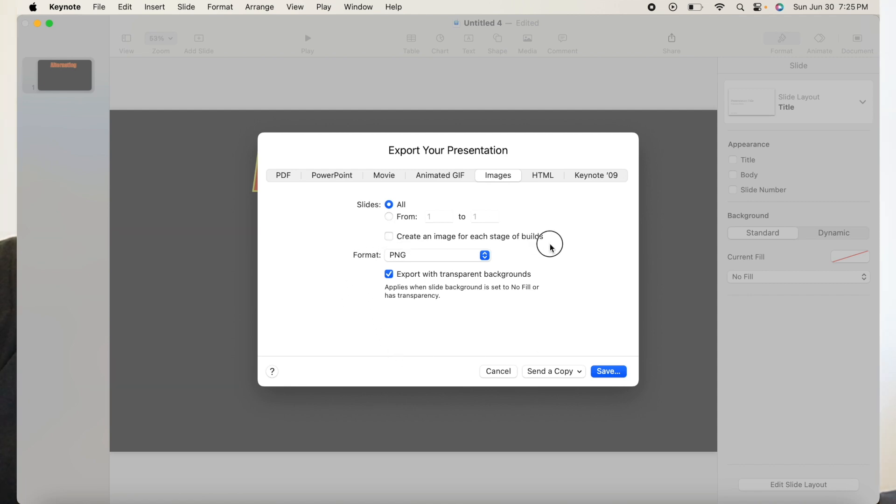
click(613, 372)
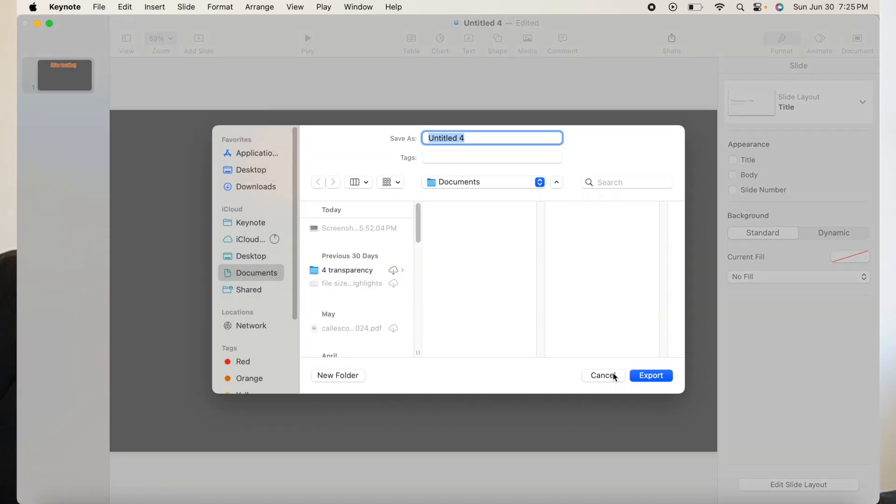
text(Alternating image)
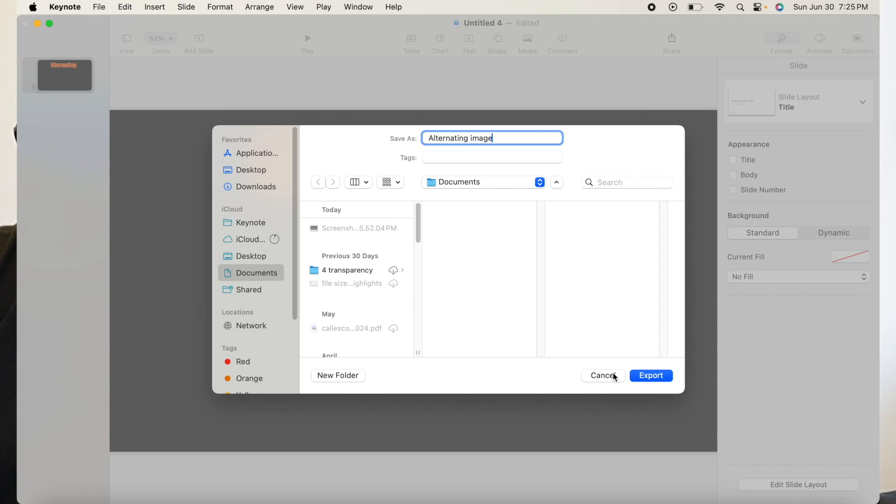
click(268, 257)
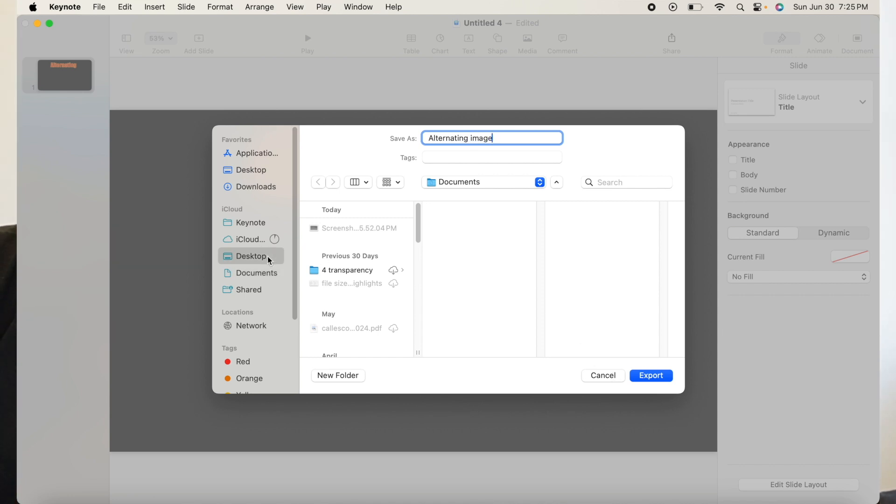
click(646, 377)
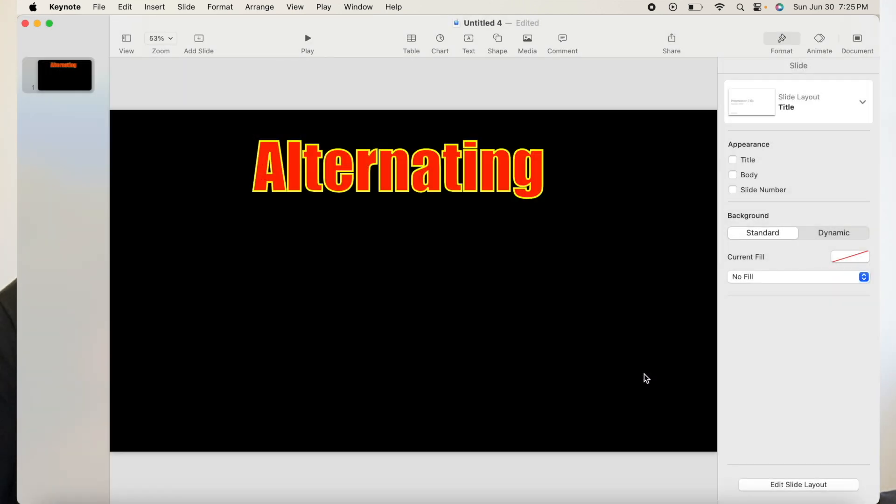
Step: Replace the wording of the text box with "Text" and place it at the bottom centre of the slide
click(412, 178)
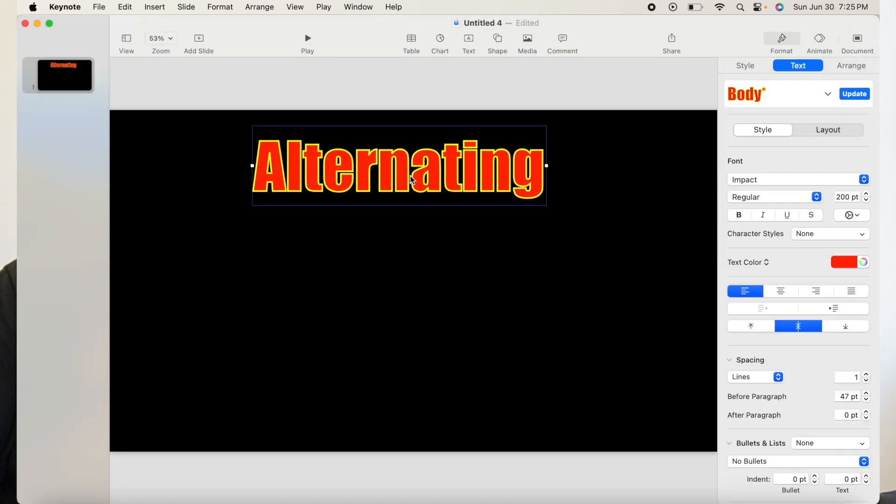
drag(411, 179, 421, 394)
double_click(419, 390)
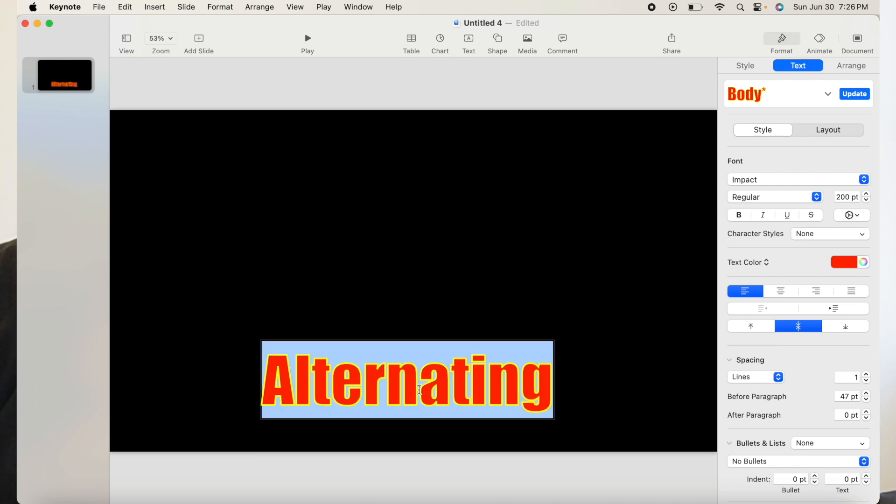
text(Text)
click(487, 409)
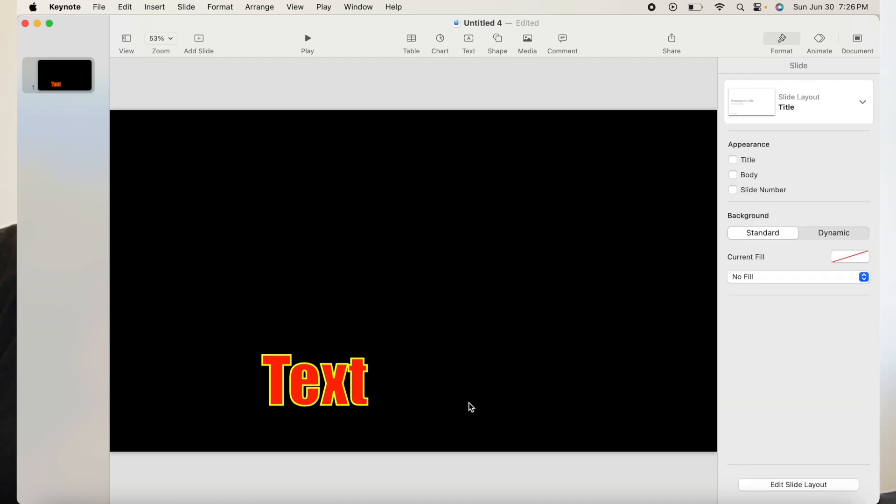
click(325, 379)
drag(325, 379, 423, 381)
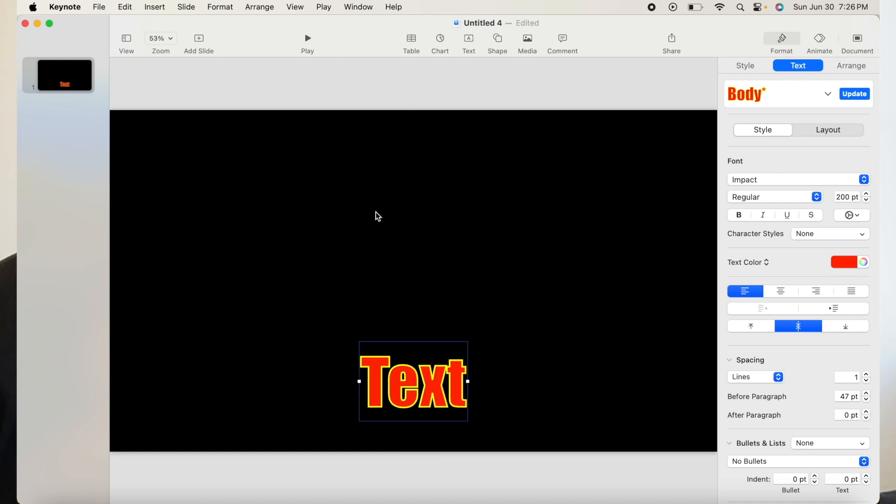
Step: Export the slide as a PNG image with a transparent background, named "Text image", to the iCloud Desktop
click(99, 7)
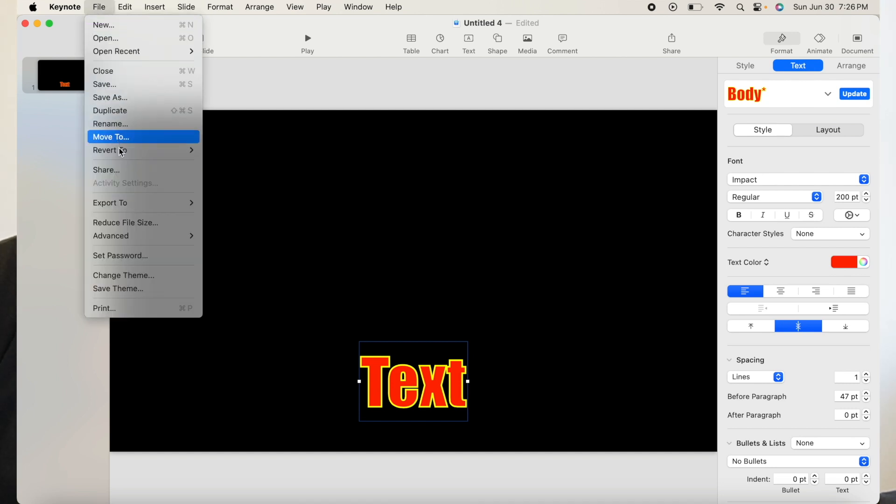
mouse_move(174, 202)
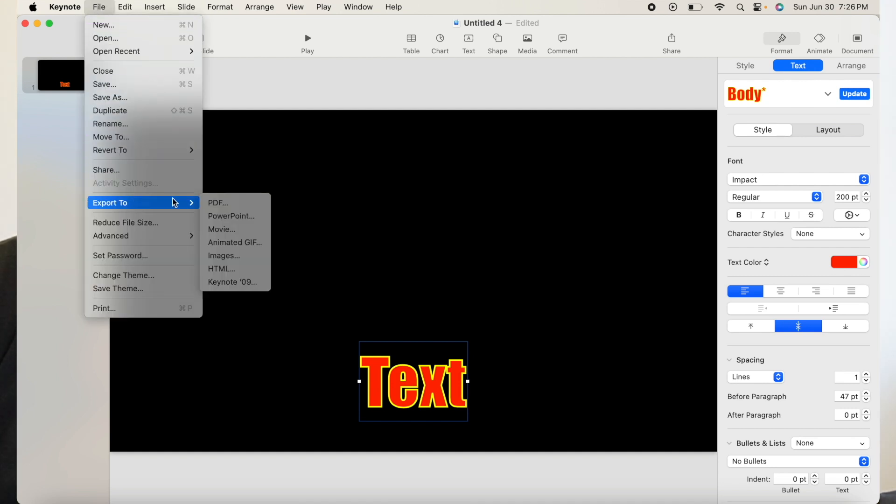
click(228, 255)
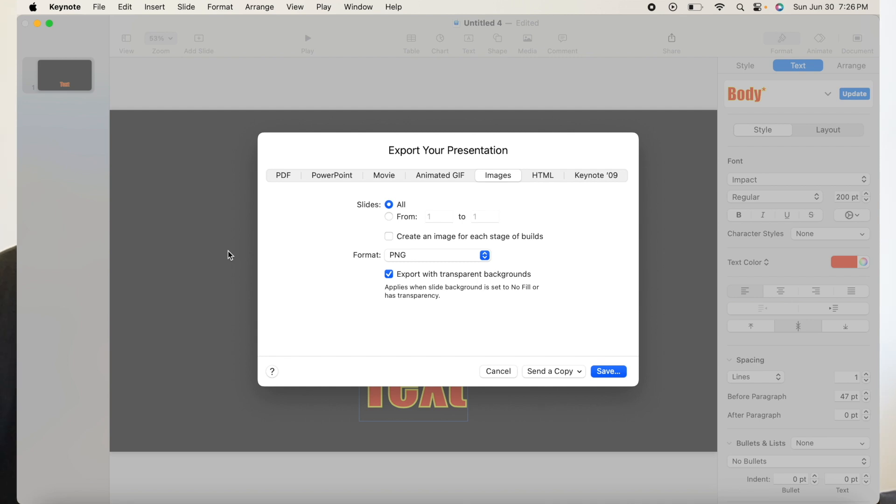
click(609, 372)
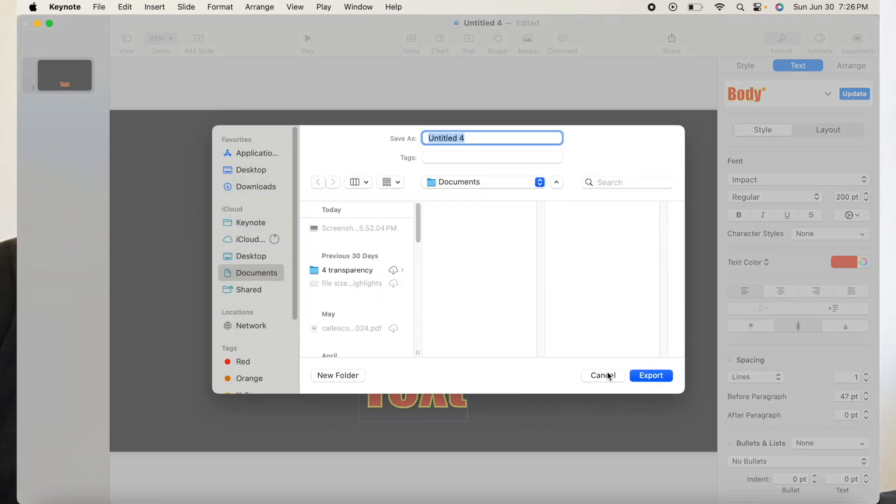
click(267, 257)
text(T)
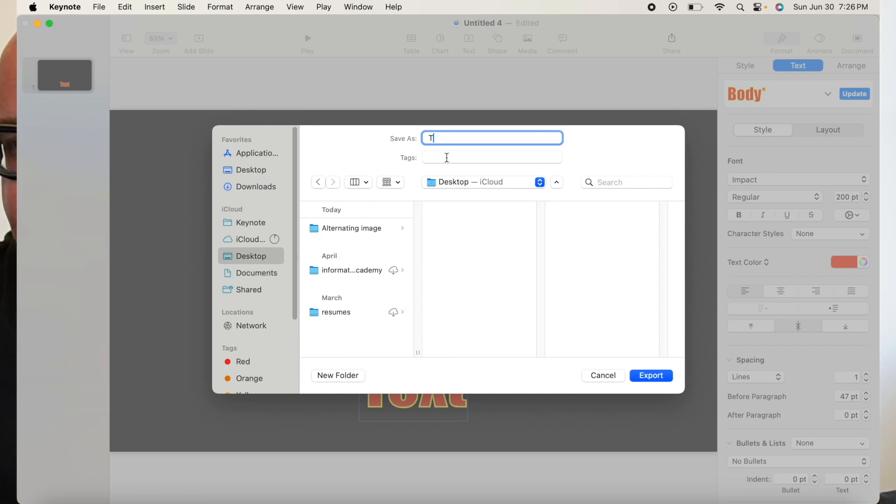
text(ext image)
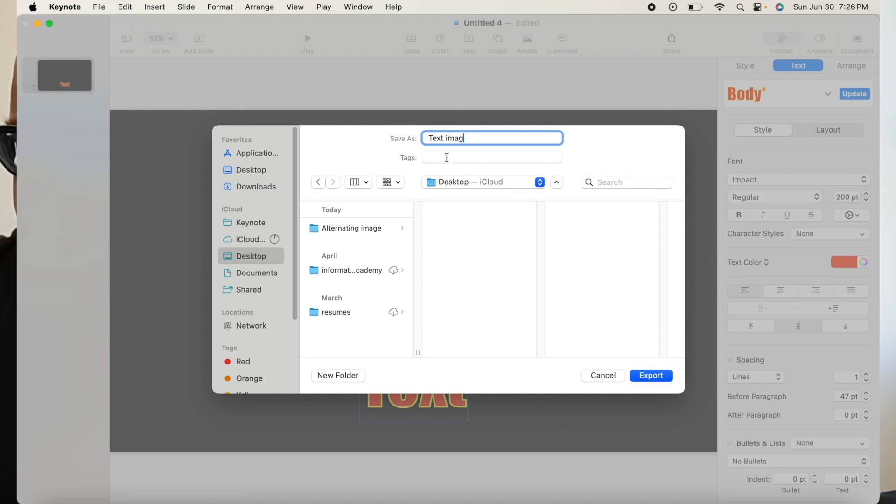
click(652, 378)
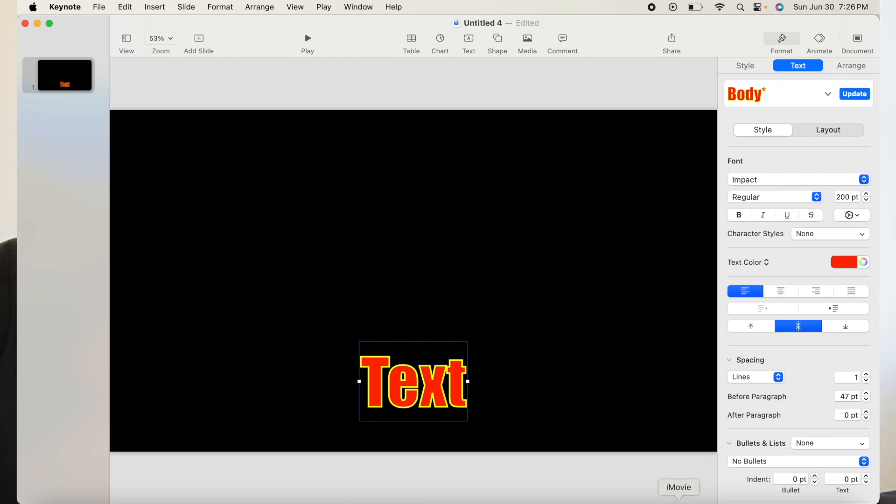
Step: Switch to iMovie and delete all clips from the My Movie 1 timeline
click(679, 498)
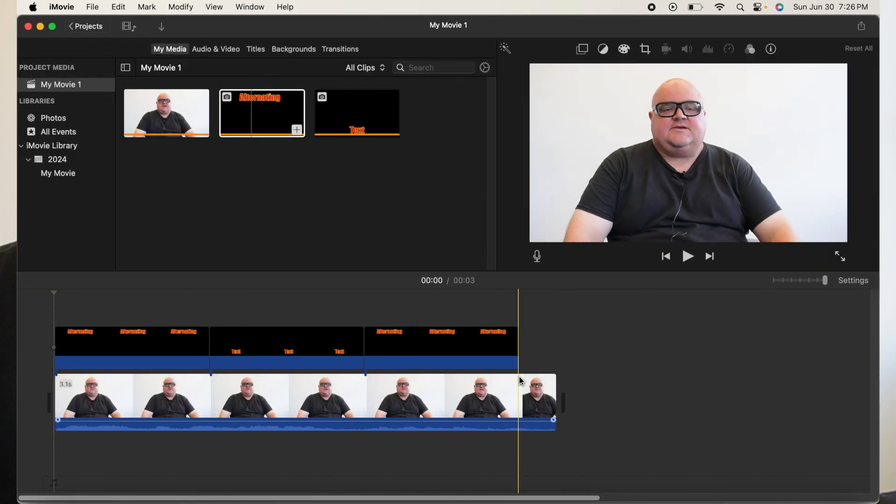
key(super+a)
key(Delete)
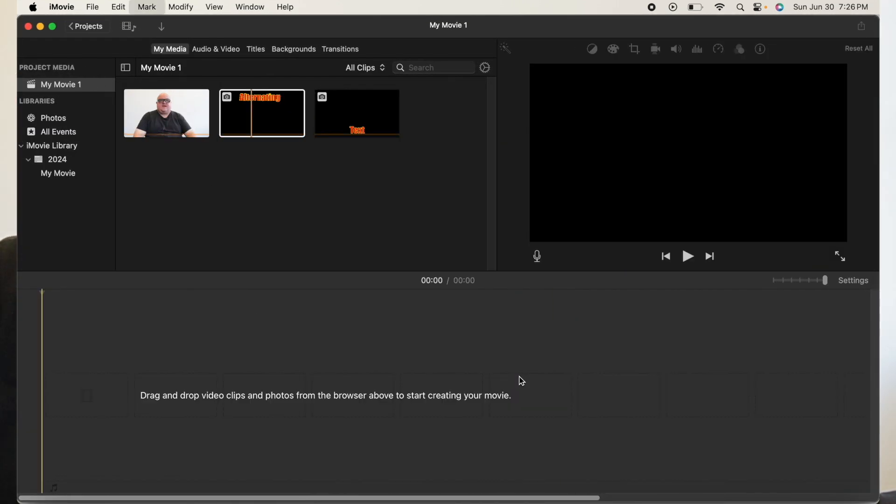
Step: Delete all three media items from the My Movie 1 project media
click(254, 106)
key(super+a)
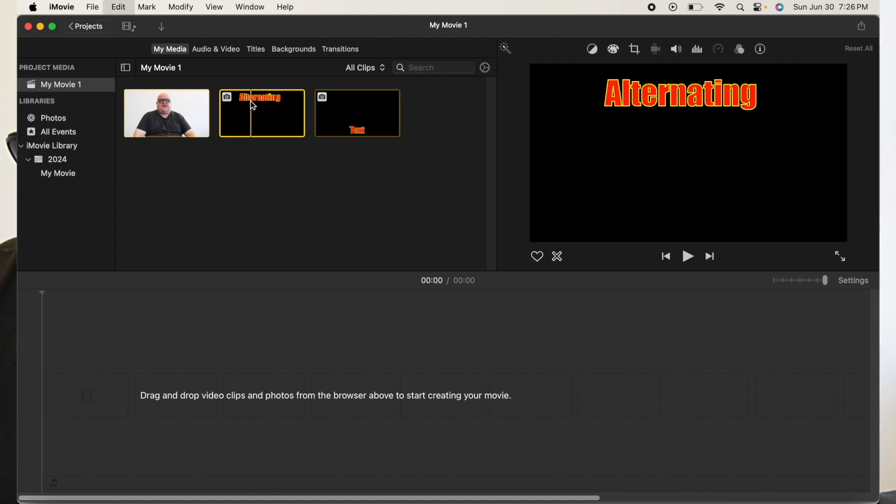
right_click(250, 102)
click(299, 225)
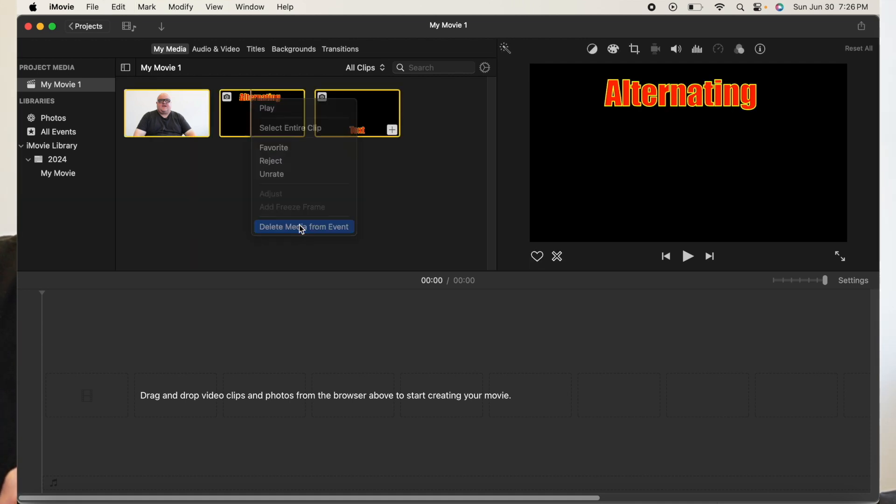
click(481, 218)
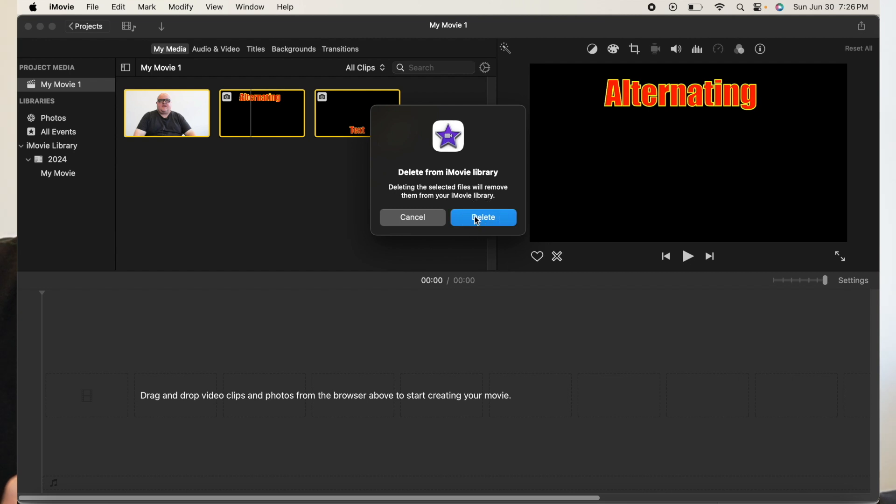
Step: Import "Alternating image.001.png" and "Text image.001.png" from the Desktop into the project media
click(315, 176)
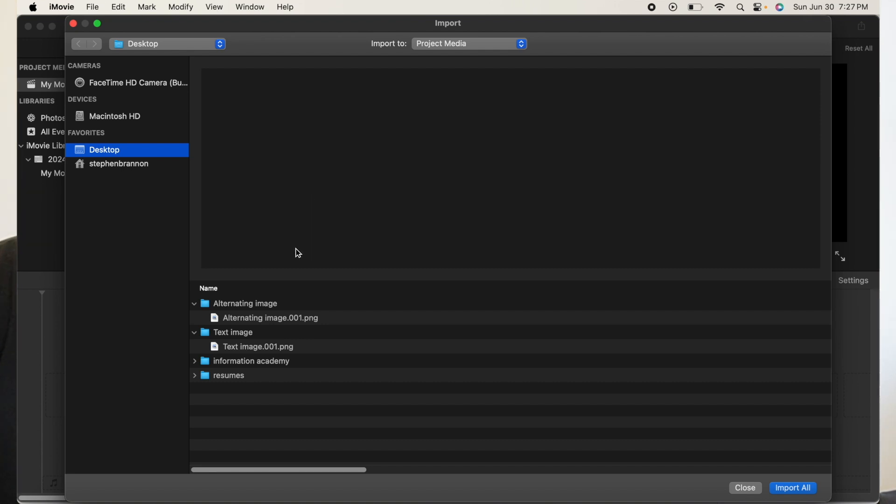
click(295, 322)
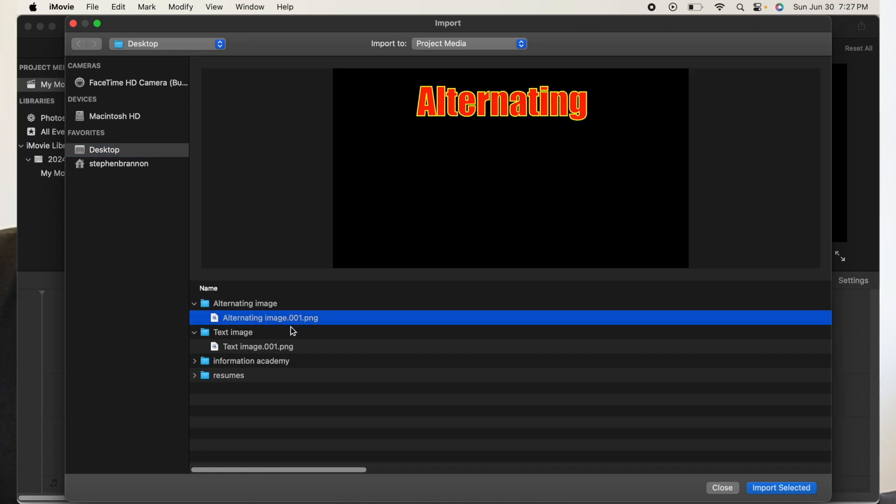
shift+click(288, 348)
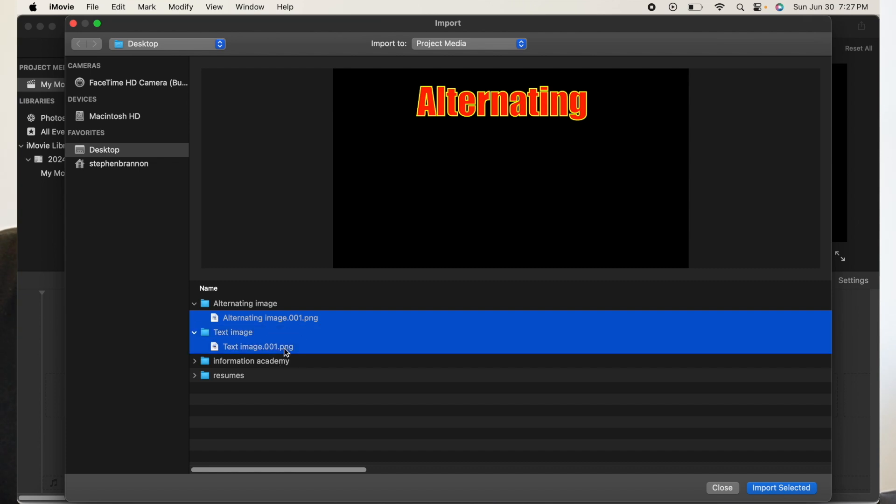
click(287, 349)
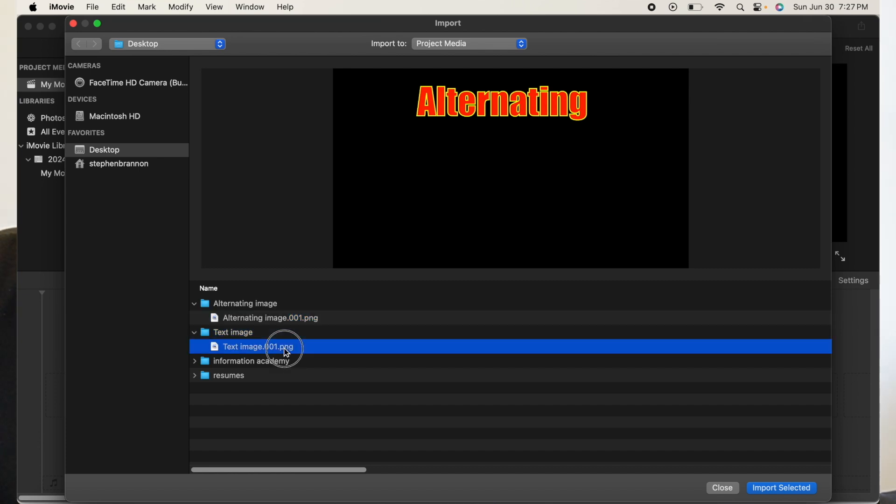
super+click(292, 322)
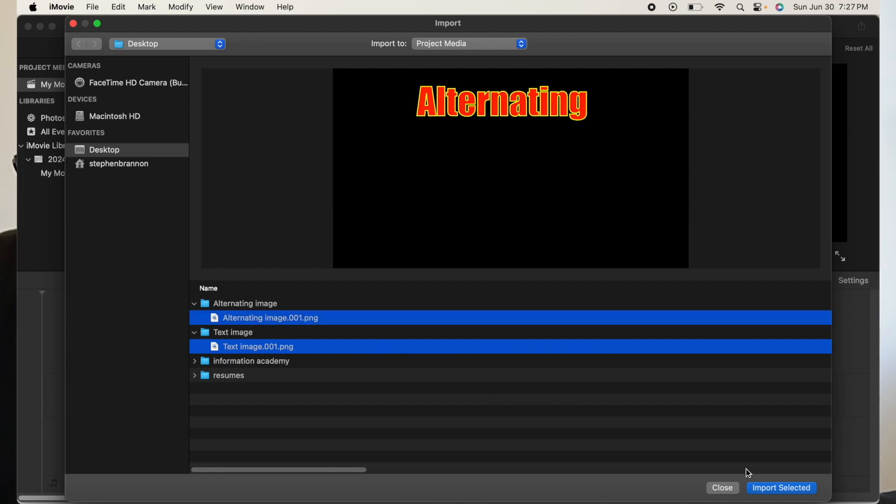
click(766, 488)
click(318, 267)
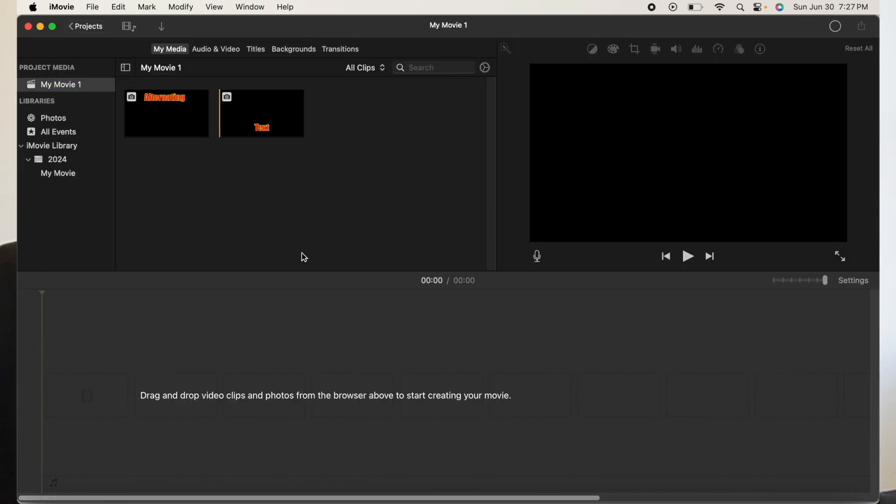
Step: Import the video "alternating text no effect.mp4" from the KINGSTON drive into the project media
click(165, 29)
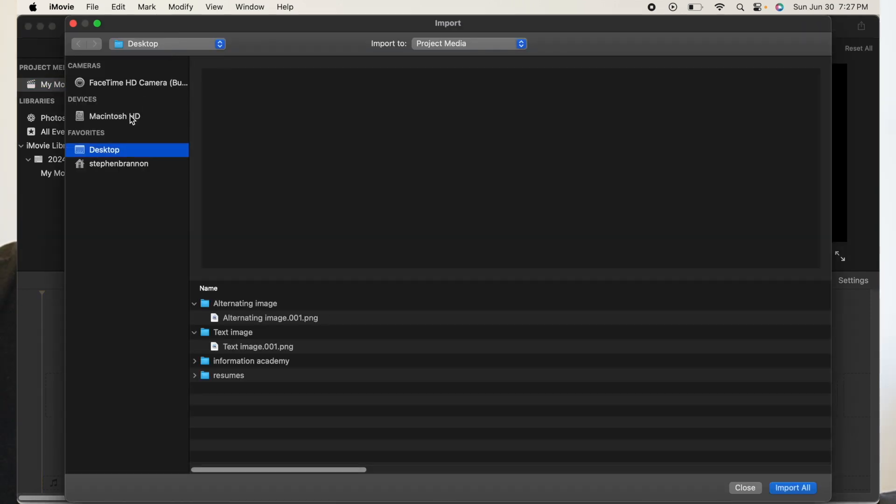
click(133, 117)
click(129, 116)
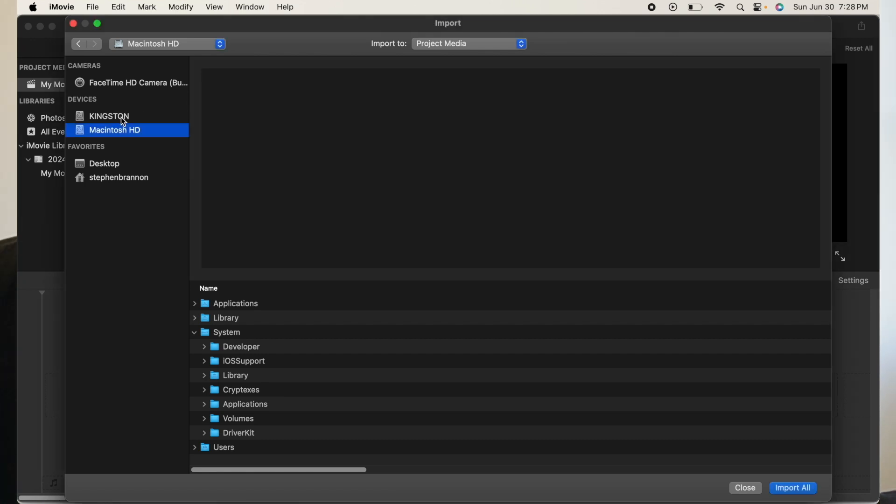
click(122, 116)
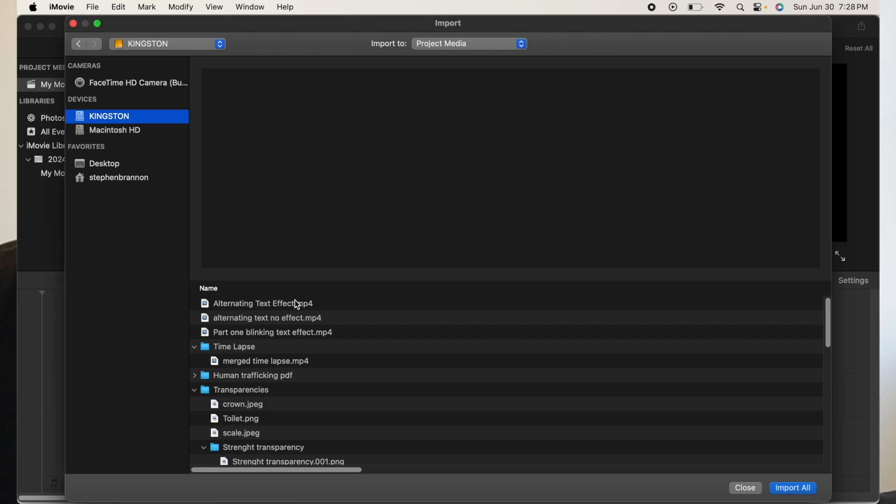
click(298, 319)
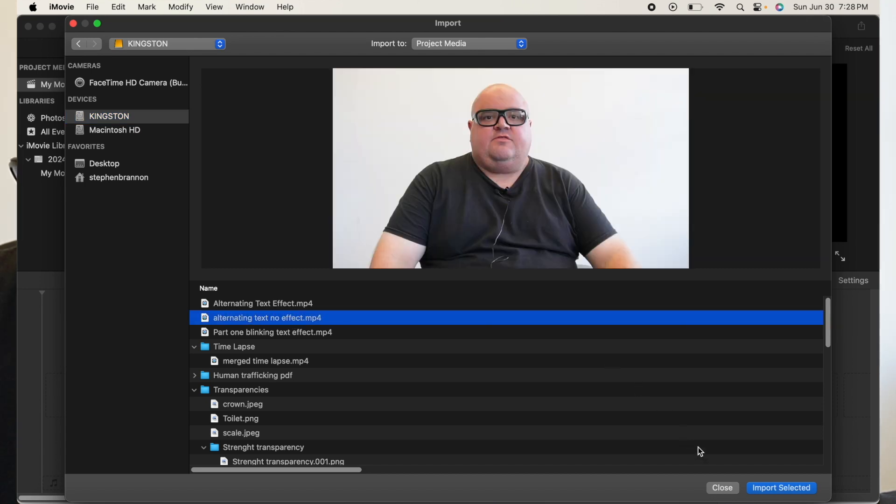
click(762, 487)
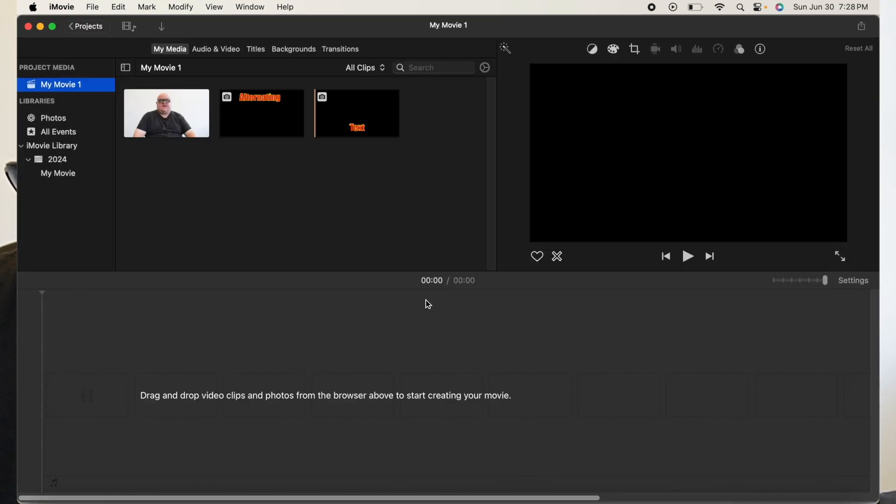
Step: Place the imported video on the timeline and overlay the Alternating image above it, aligned with the video's start
click(169, 127)
drag(168, 127, 61, 419)
drag(276, 114, 126, 335)
drag(58, 368, 57, 357)
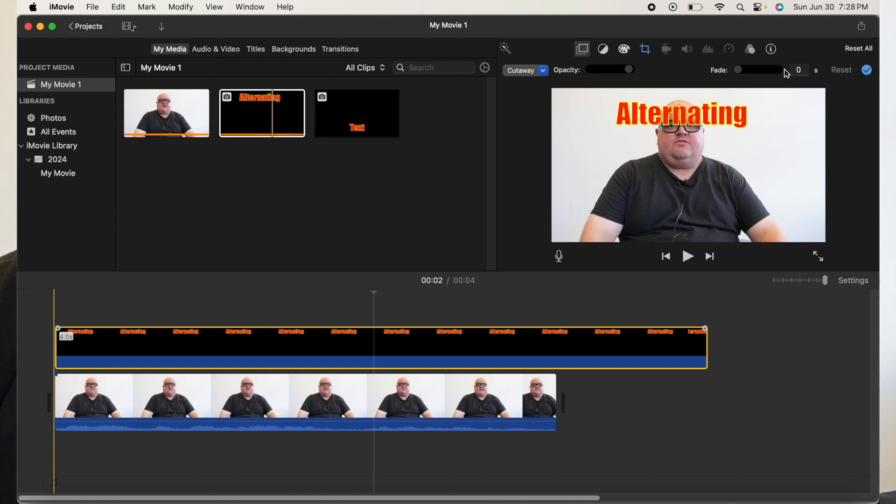
Step: Set the duration of the Alternating image overlay to 1.0 second
click(772, 50)
click(815, 69)
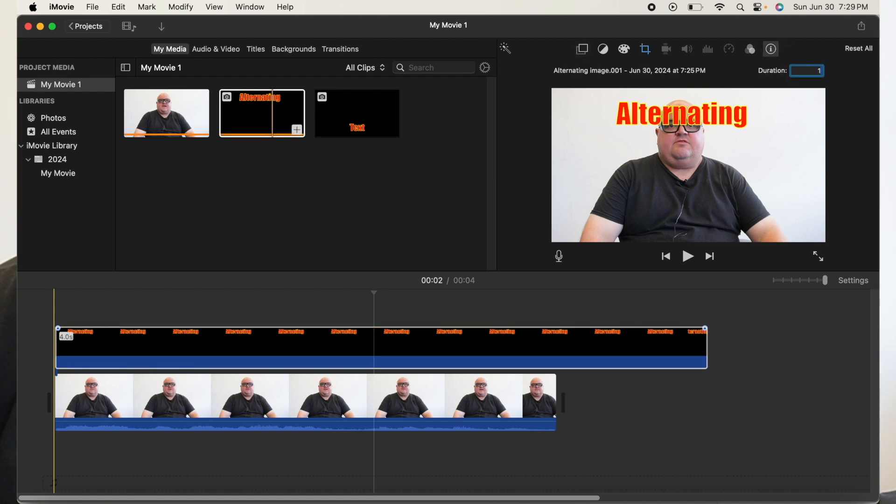
key(Return)
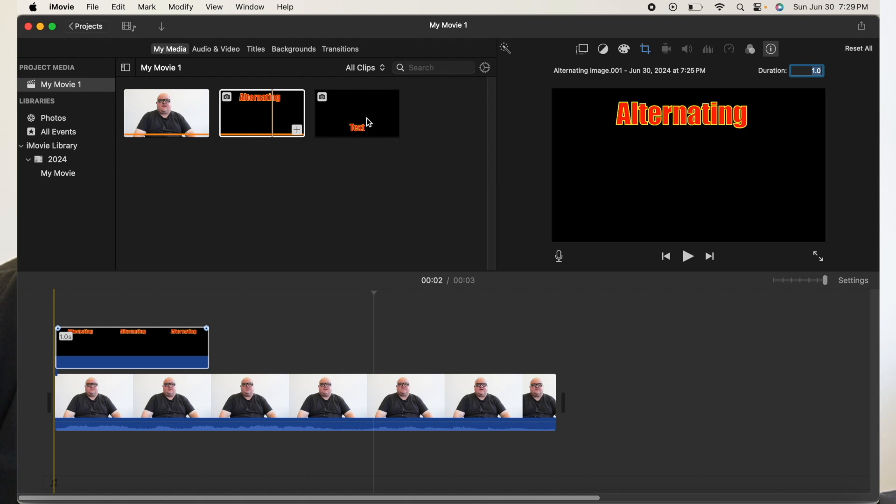
Step: Place the Text image overlay directly after the first Alternating overlay and set its duration to 1.0 second
click(364, 112)
drag(364, 112, 216, 353)
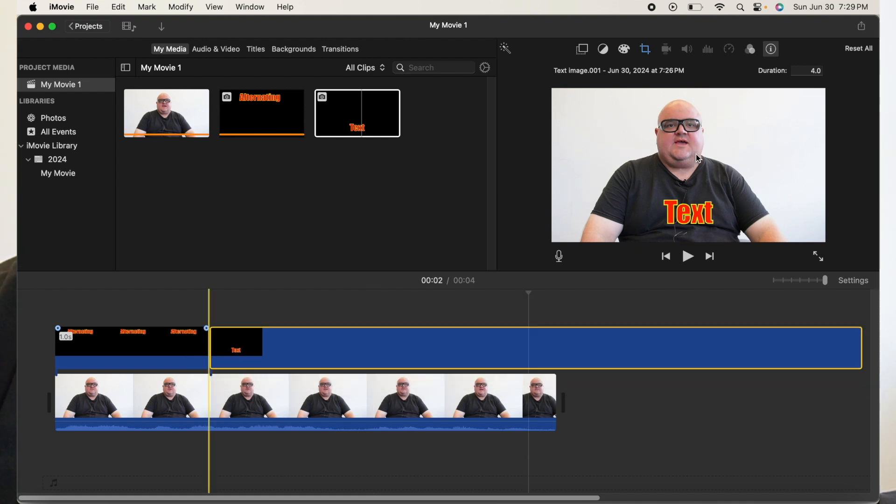
click(775, 54)
click(820, 71)
text(1.0)
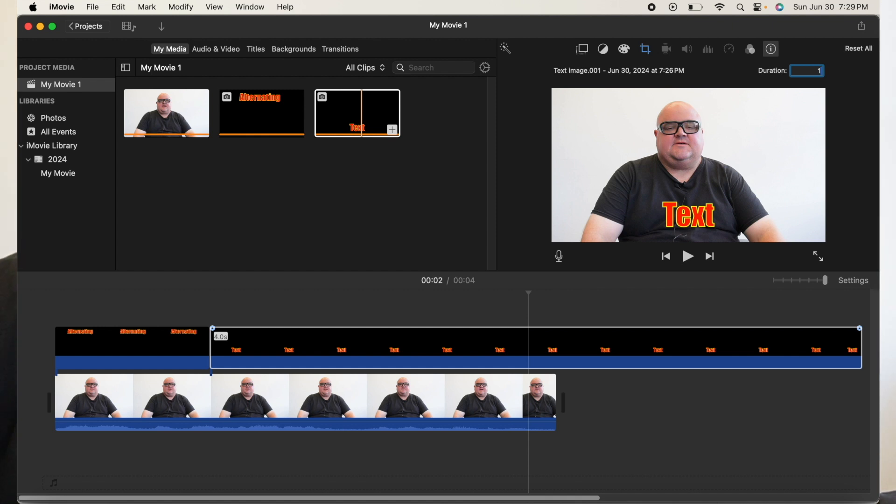
key(Return)
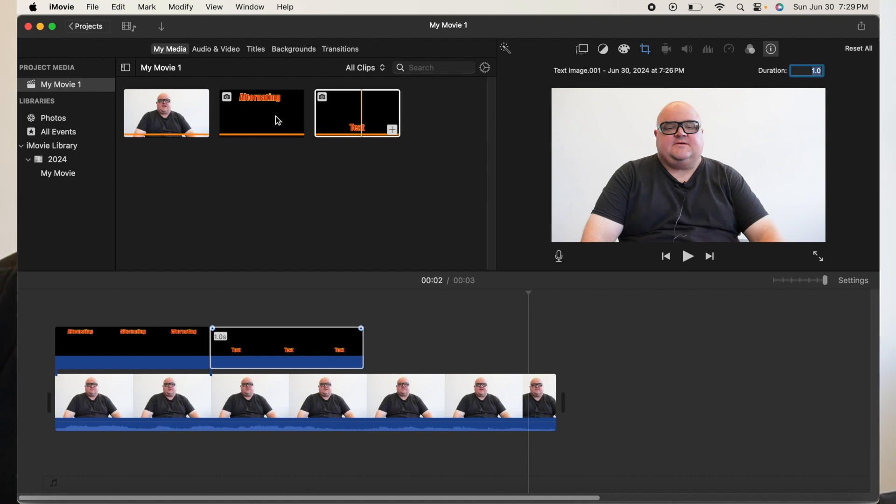
Step: Add a second Alternating image overlay directly after the Text overlay and set its duration to 1.0 second
click(278, 121)
drag(252, 112, 385, 352)
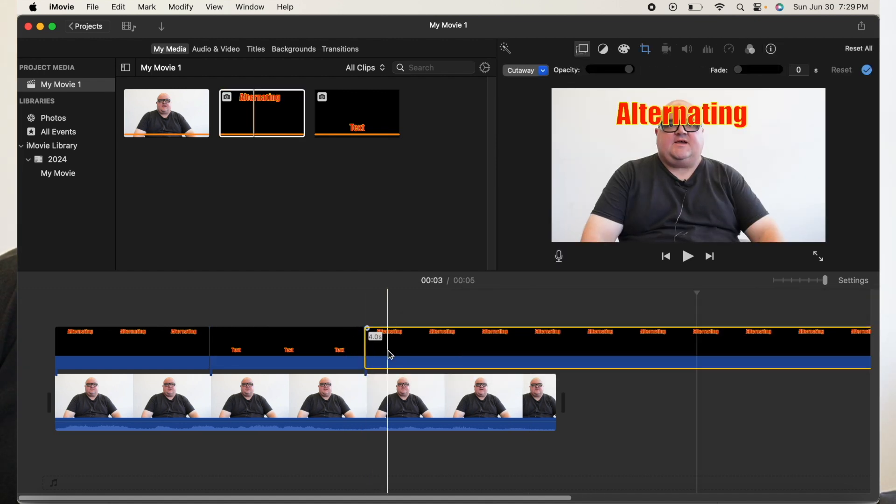
click(771, 50)
click(814, 70)
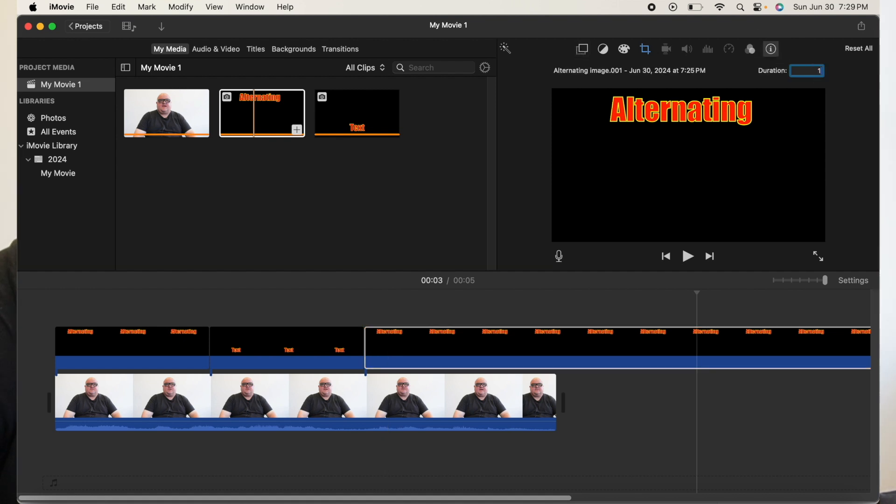
text(1)
key(Return)
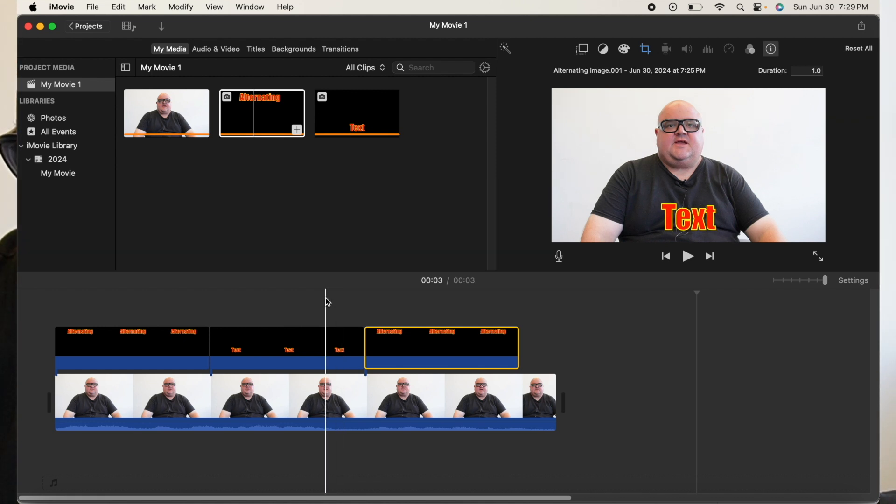
Step: Select all timeline clips and export the movie as a video file named "Delete immediately" to the iCloud Desktop
key(super+a)
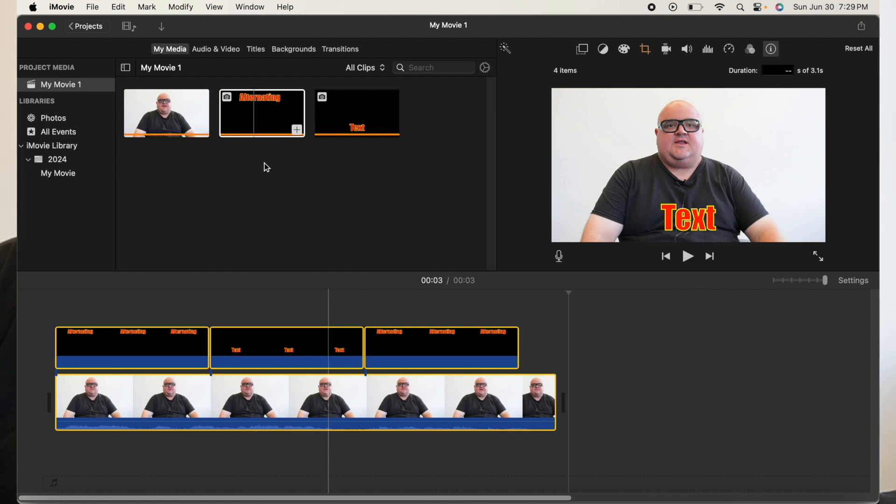
click(92, 6)
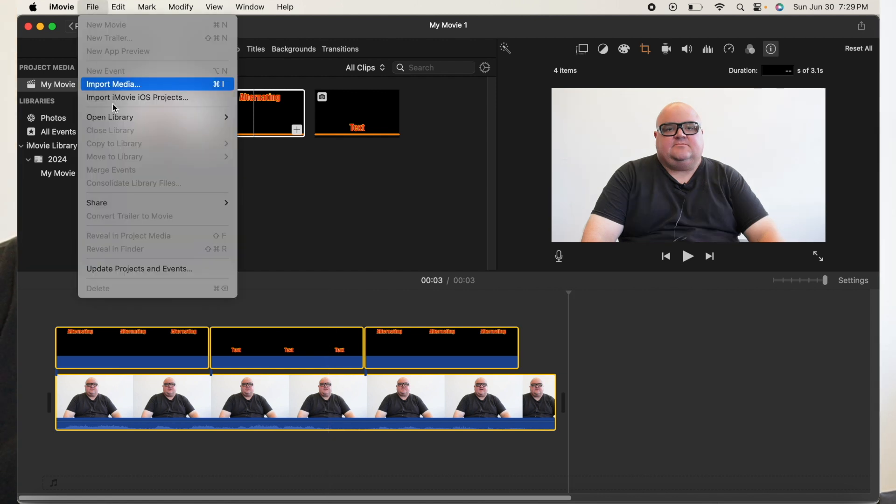
mouse_move(205, 201)
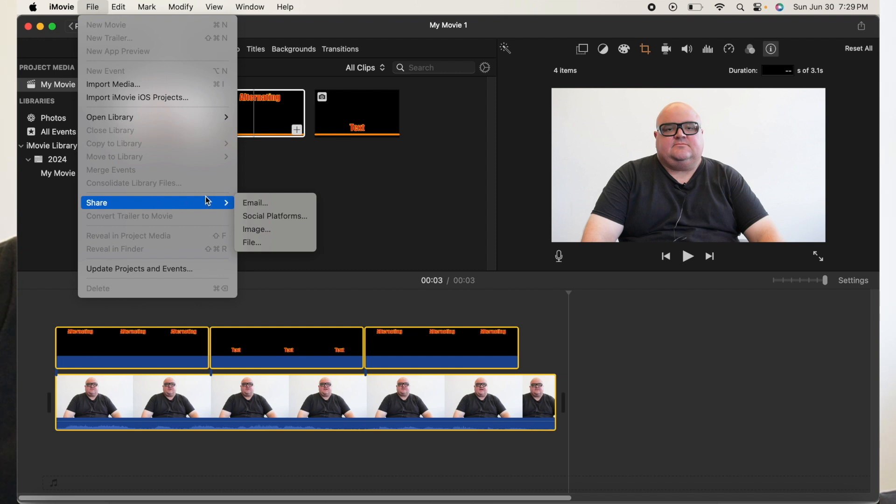
click(273, 242)
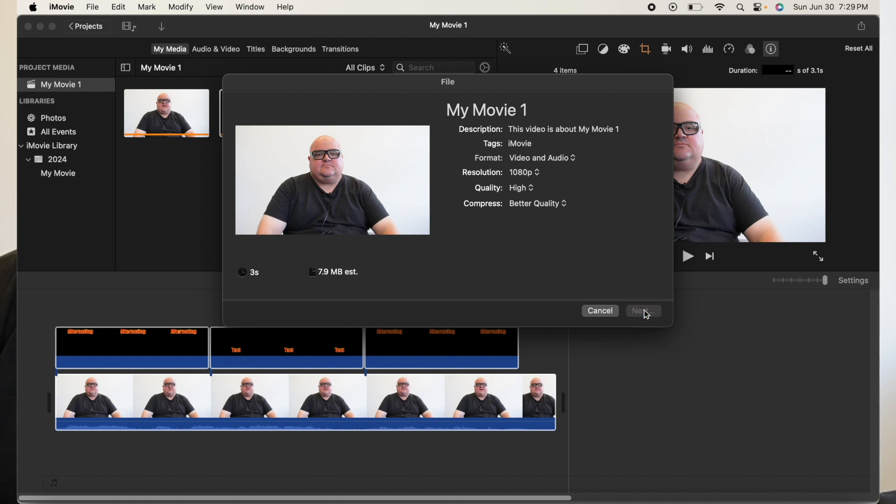
click(645, 310)
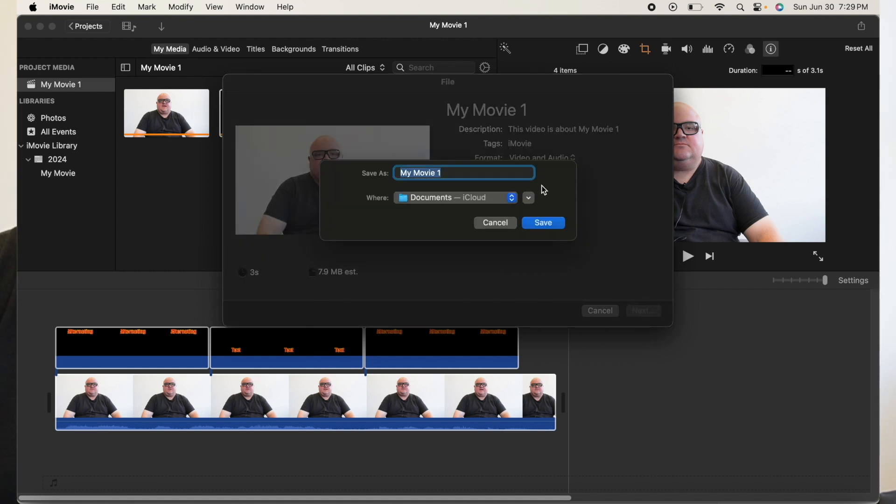
click(512, 198)
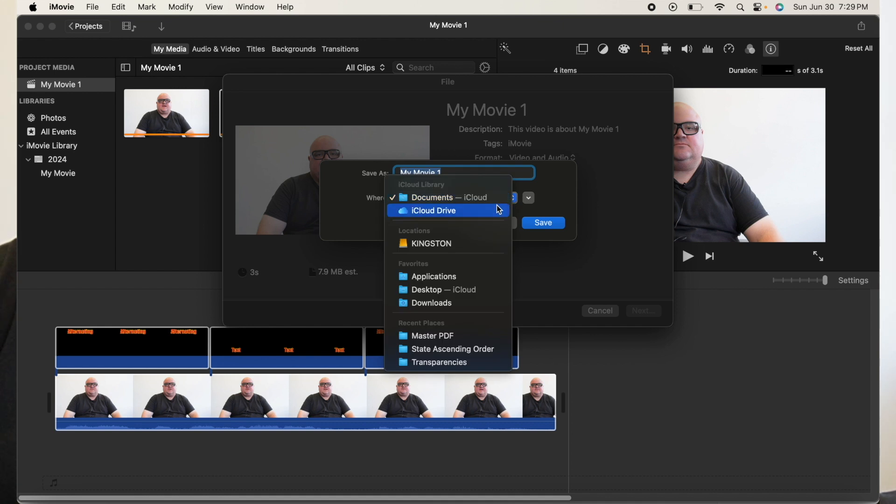
click(472, 290)
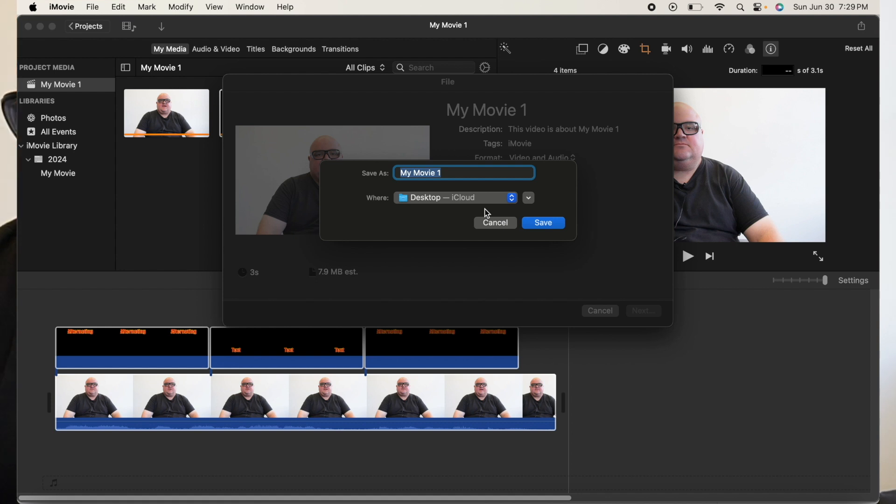
text(Delete)
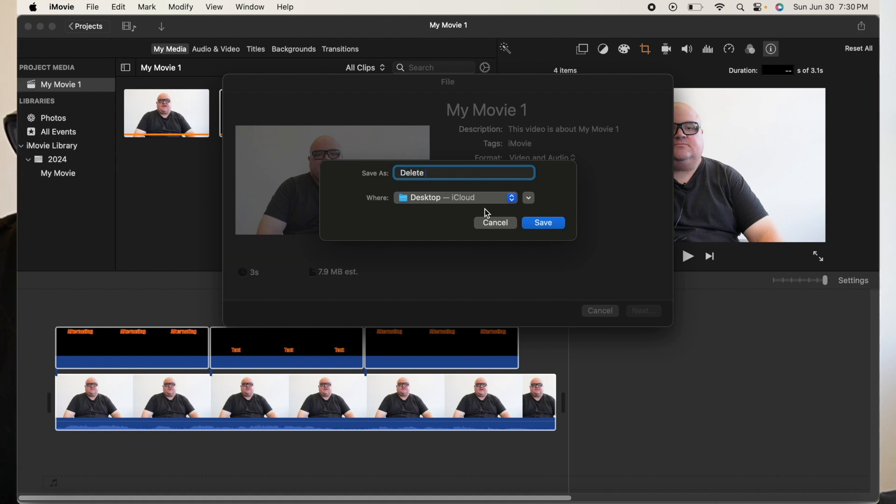
text( immediately)
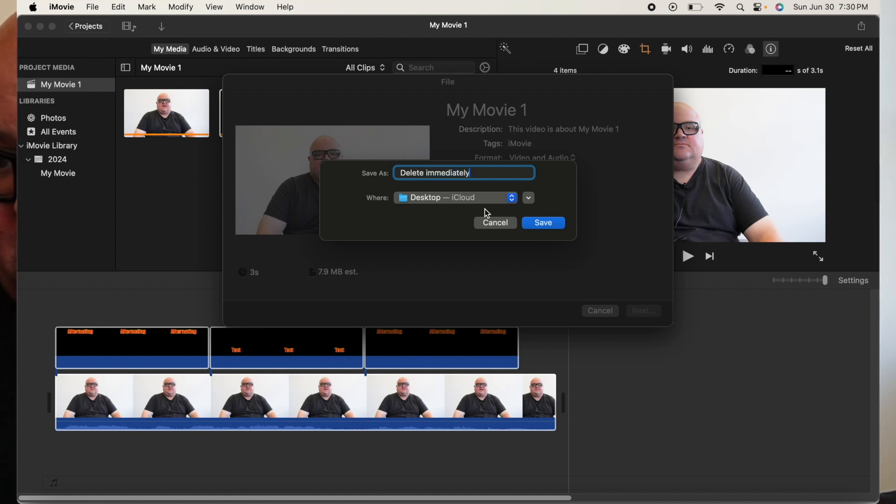
click(553, 224)
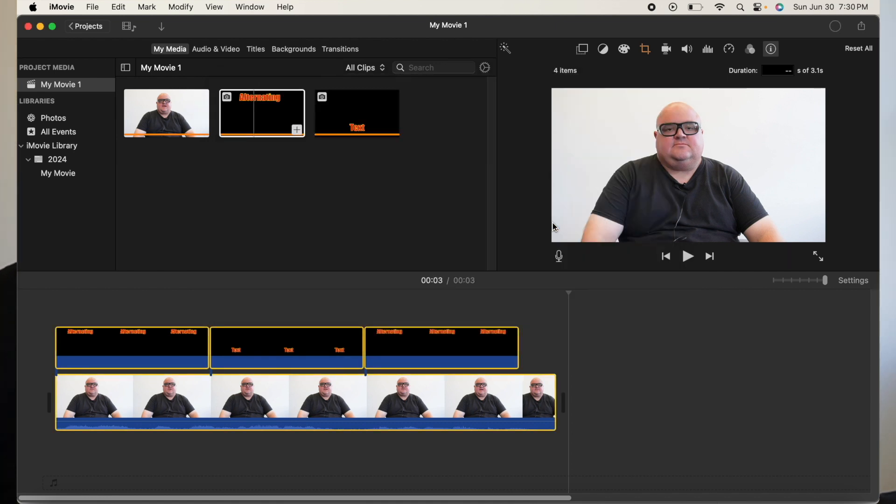